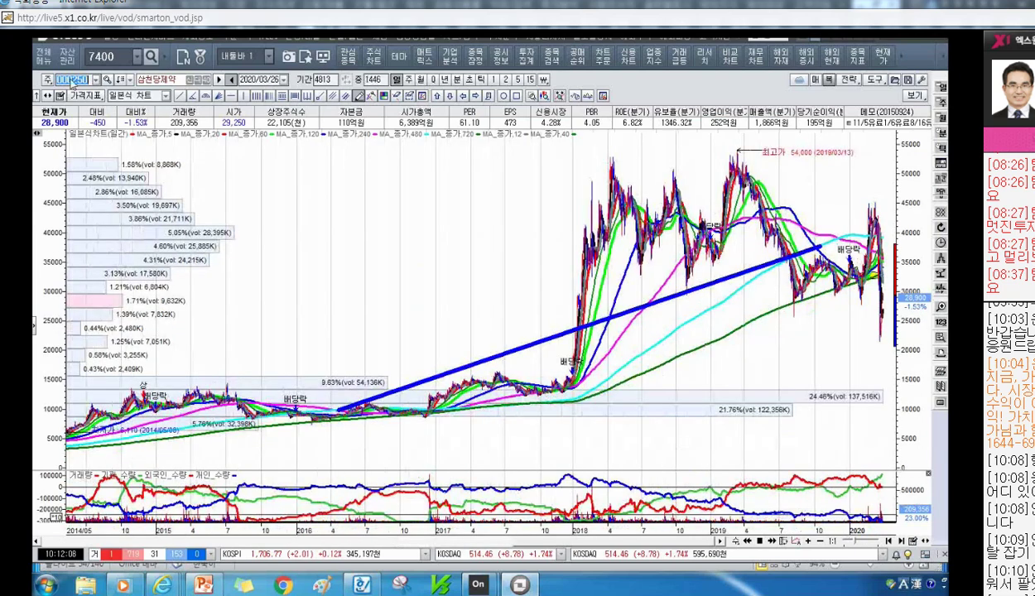
Load the composite index chart with code 001, circle the mid-2018 breakdown and draw a horizontal line beneath it at about 2,400.
text(1)
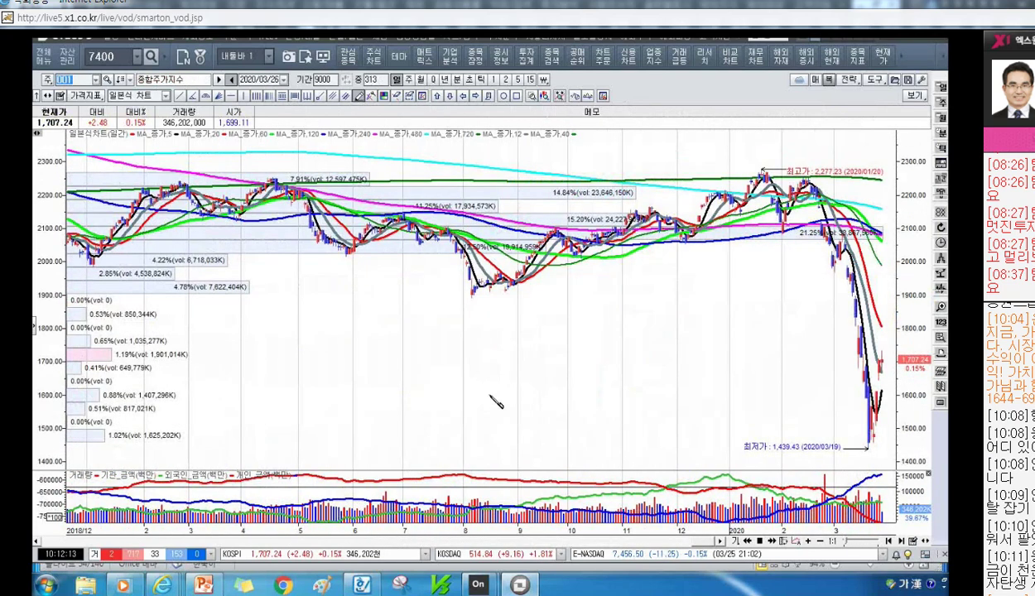
mouse_move(641, 205)
mouse_down()
mouse_move(617, 181)
mouse_move(662, 195)
mouse_up()
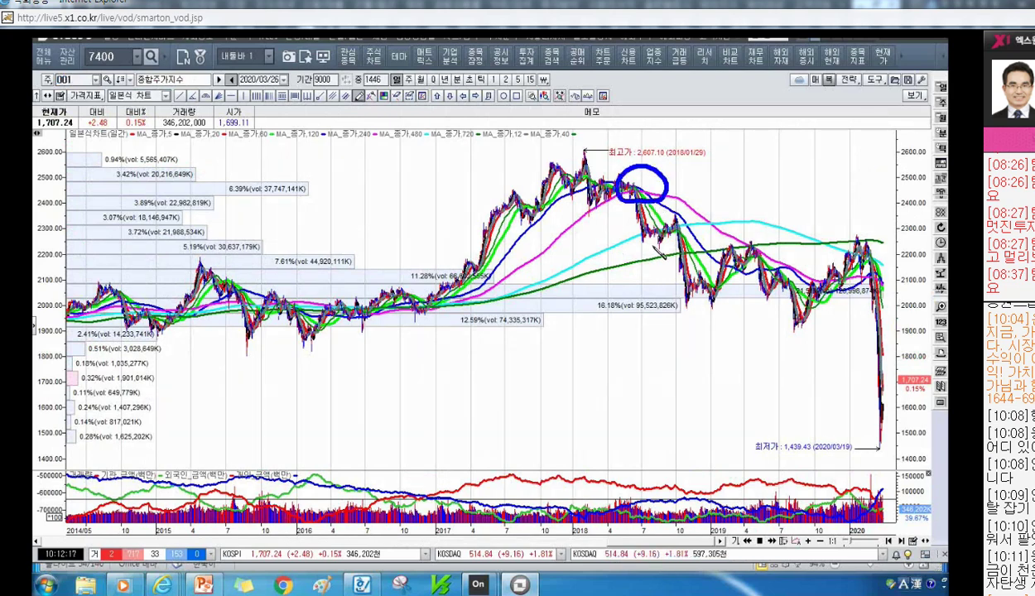
scroll(660, 252, up, 2)
drag(422, 205, 711, 207)
scroll(612, 329, up, 3)
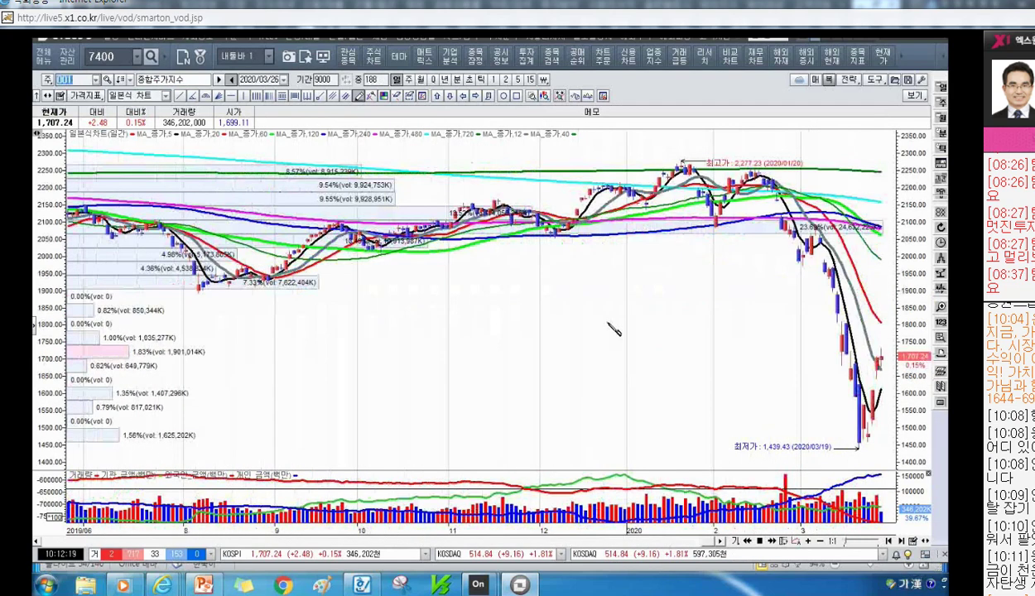
Circle the late-February 2020 breakdown on the index chart and draw vertical lines downward from both circled areas.
mouse_move(799, 217)
mouse_down()
mouse_move(749, 218)
mouse_move(795, 186)
mouse_move(786, 218)
mouse_up()
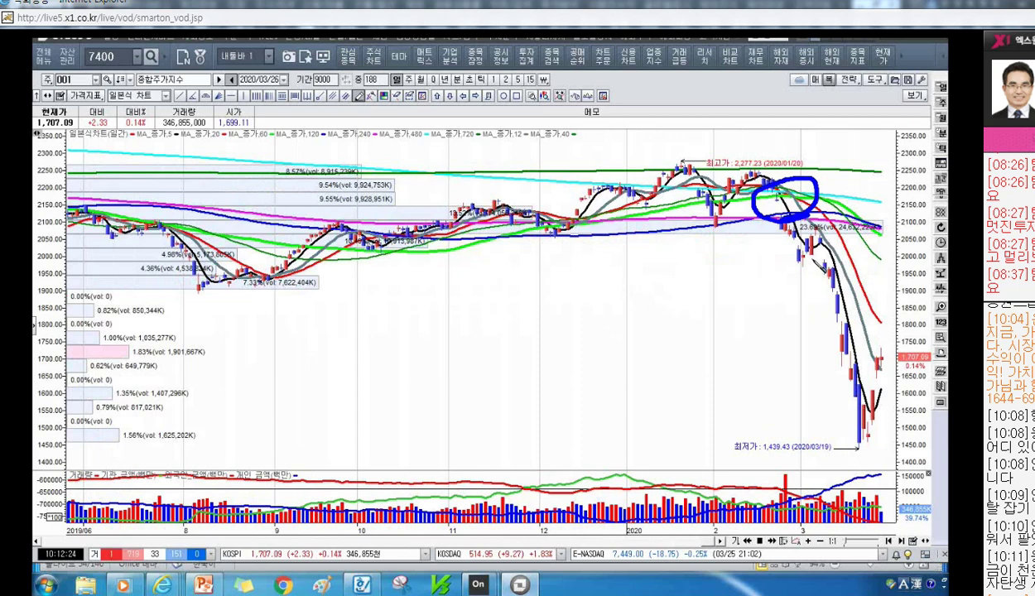
scroll(720, 294, down, 2)
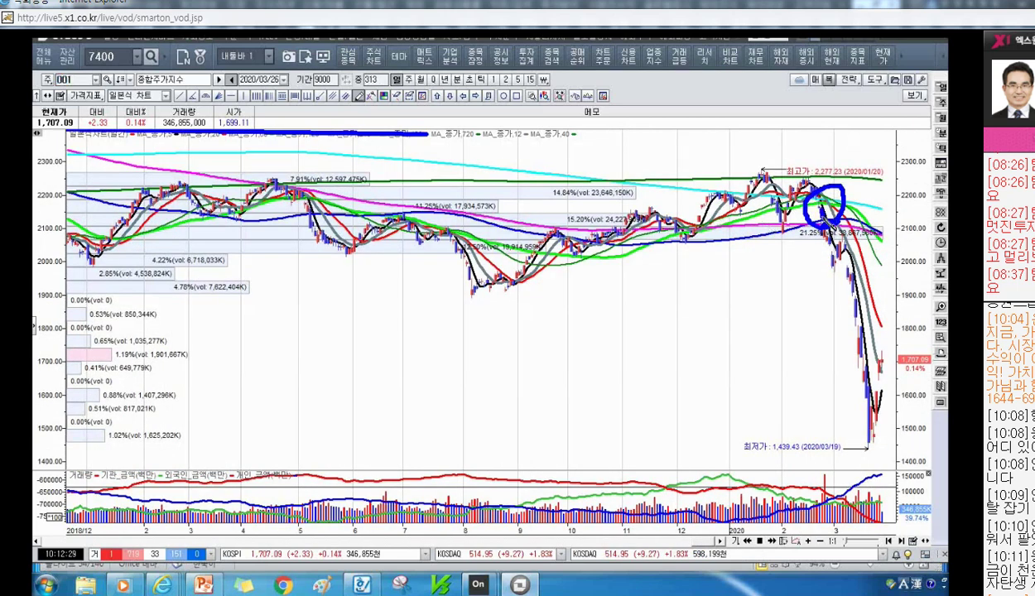
drag(810, 213, 819, 364)
scroll(734, 289, down, 4)
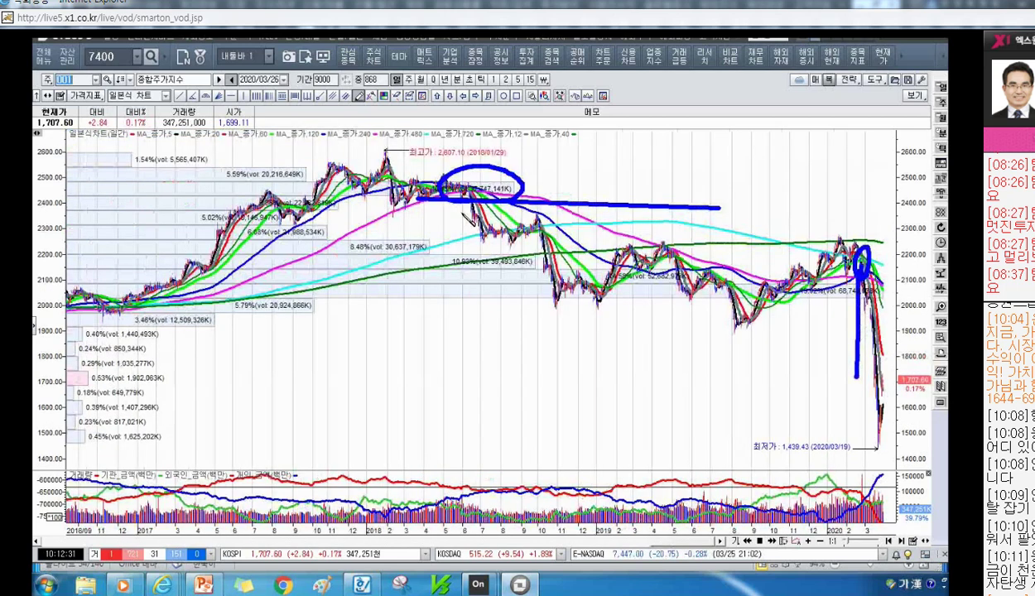
drag(455, 198, 464, 330)
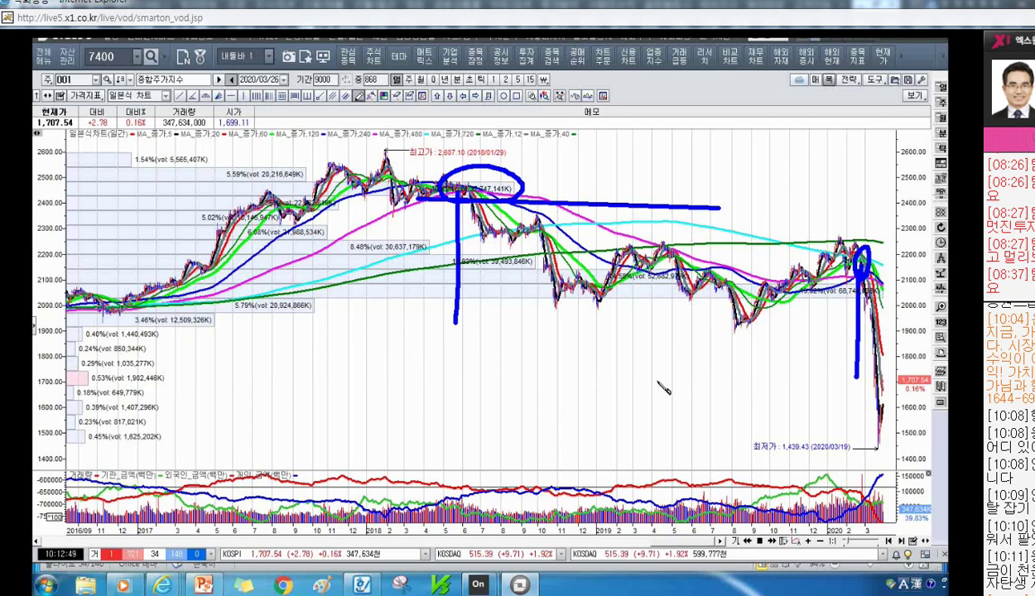
Draw a V shape over the March 2020 plunge and rebound on the index chart.
scroll(478, 344, up, 5)
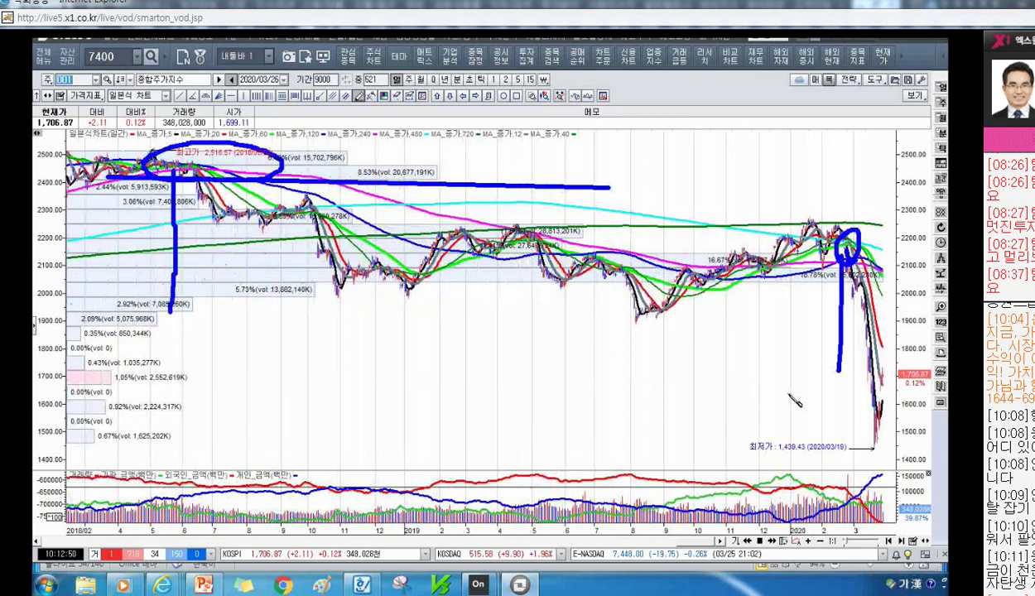
scroll(485, 354, down, 5)
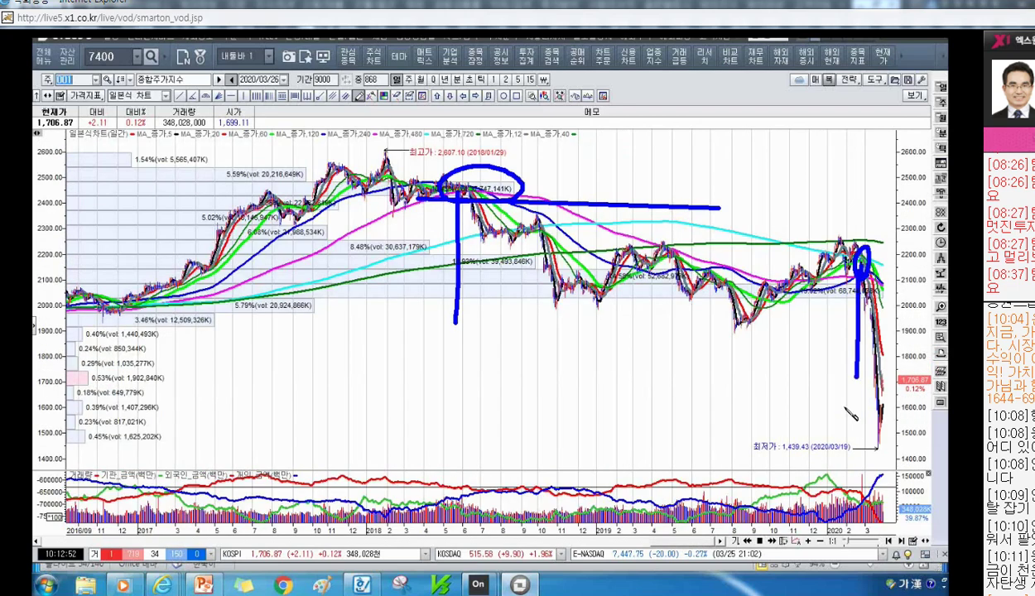
scroll(290, 354, up, 6)
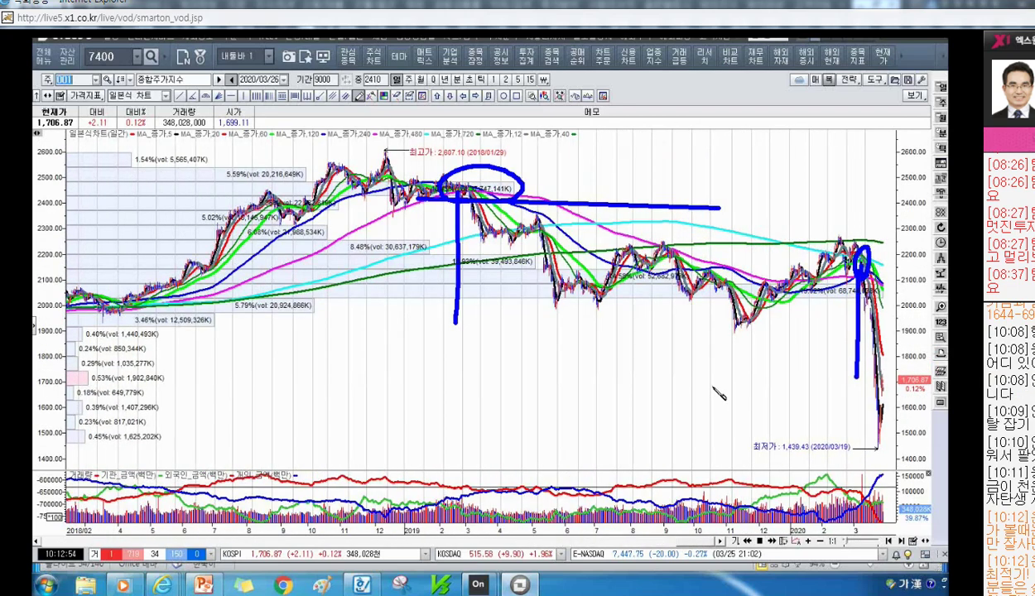
mouse_move(756, 266)
mouse_down()
mouse_move(794, 385)
mouse_move(876, 358)
mouse_up()
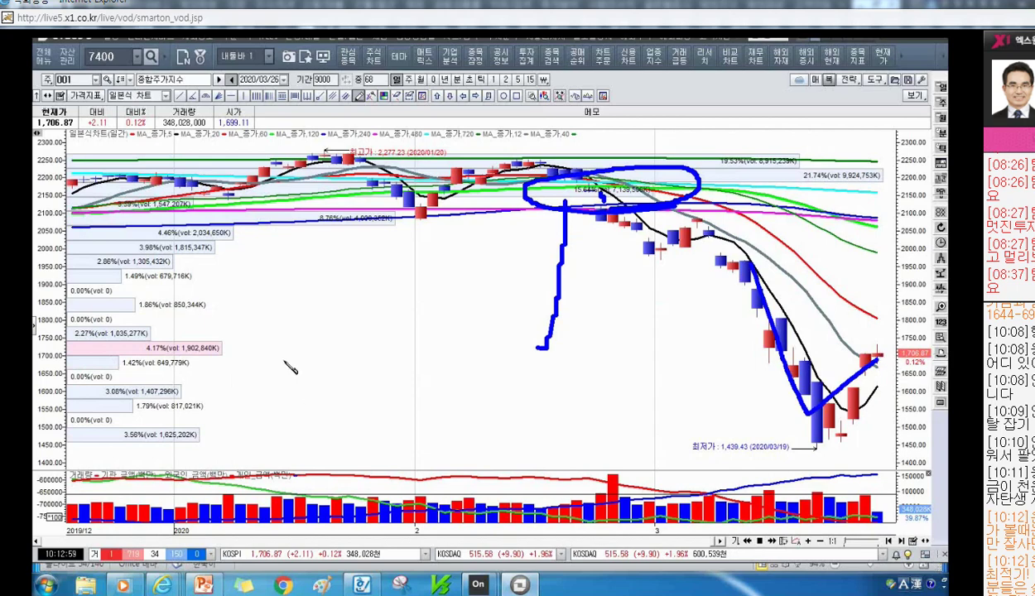
Draw four horizontal support lines under the index lows since August 2019, at about 2,090, 2,170, 2,030 and 1,920.
scroll(288, 382, down, 5)
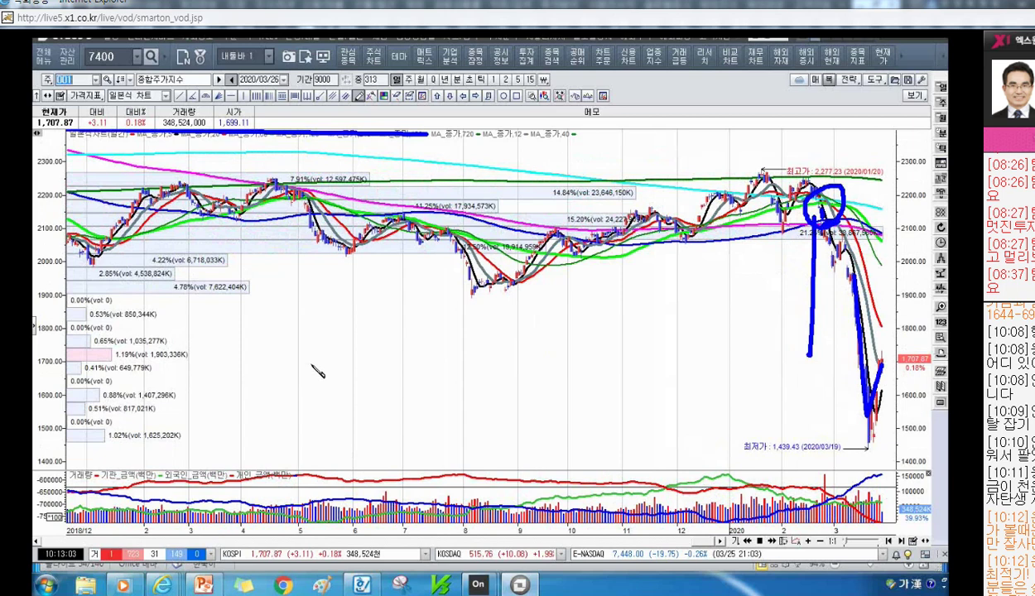
drag(673, 234, 807, 234)
drag(759, 205, 805, 204)
drag(569, 249, 845, 248)
drag(470, 289, 762, 289)
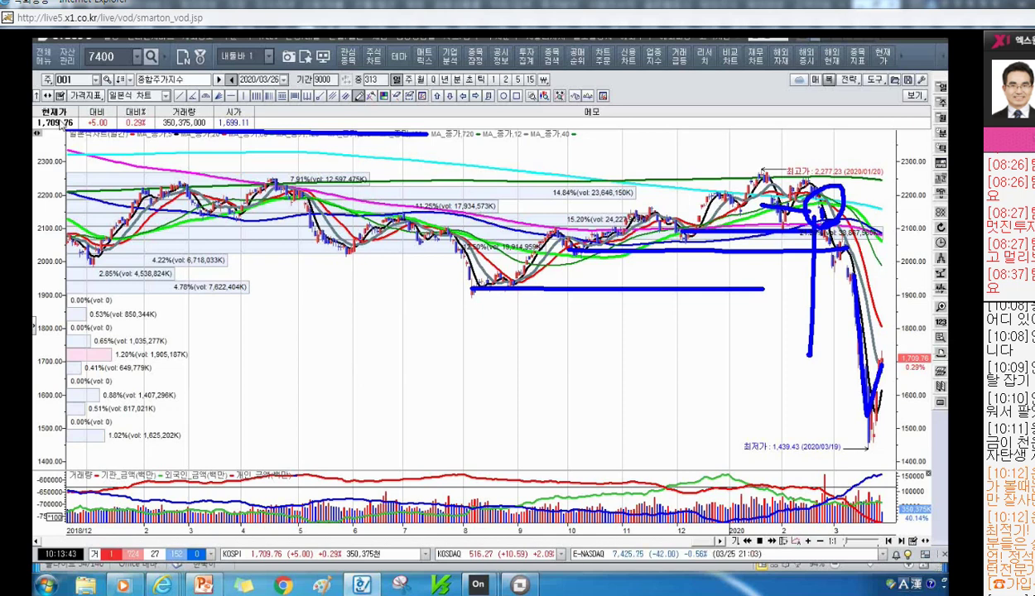
Load the 더존비즈온 chart and draw a long rising line from 2012 to 2020 plus a wave tracing the swings since 2015.
click(68, 80)
text(더존)
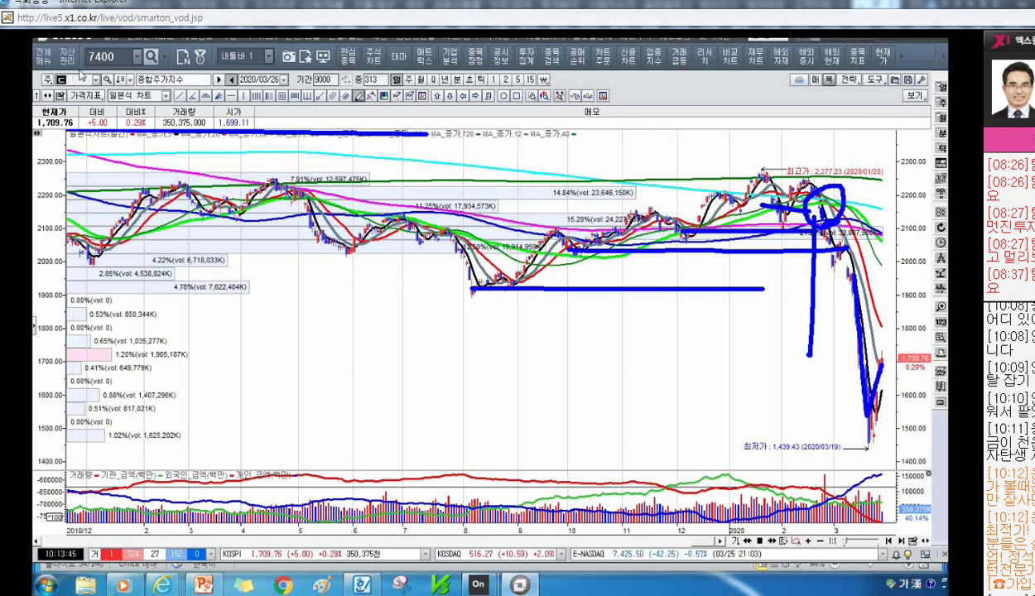
key(Return)
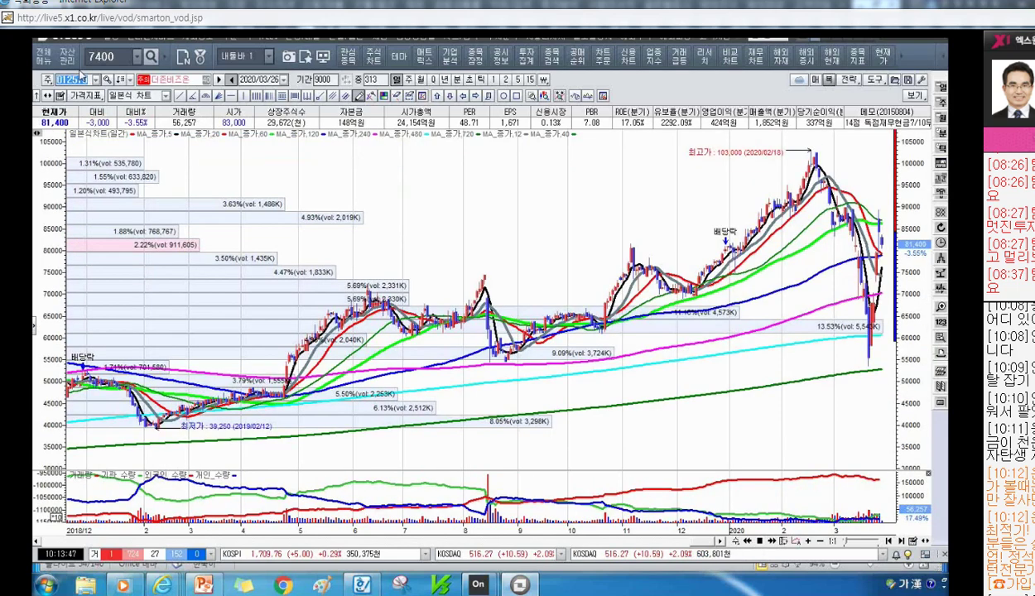
scroll(234, 461, down, 5)
mouse_move(252, 438)
mouse_down()
mouse_move(418, 394)
mouse_move(816, 240)
mouse_move(886, 195)
mouse_up()
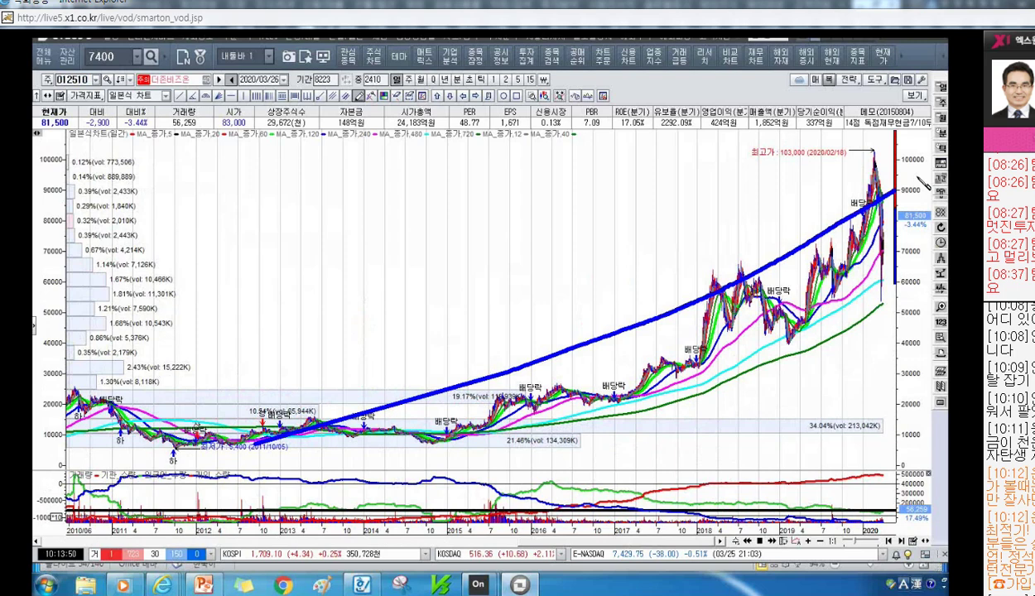
mouse_move(489, 429)
mouse_down()
mouse_move(625, 405)
mouse_move(689, 364)
mouse_move(721, 379)
mouse_move(736, 278)
mouse_move(786, 321)
mouse_move(793, 294)
mouse_move(861, 252)
mouse_up()
Load the 솔브레인 chart and extend it to the full price history back to 2000.
click(81, 79)
text(솔브레이)
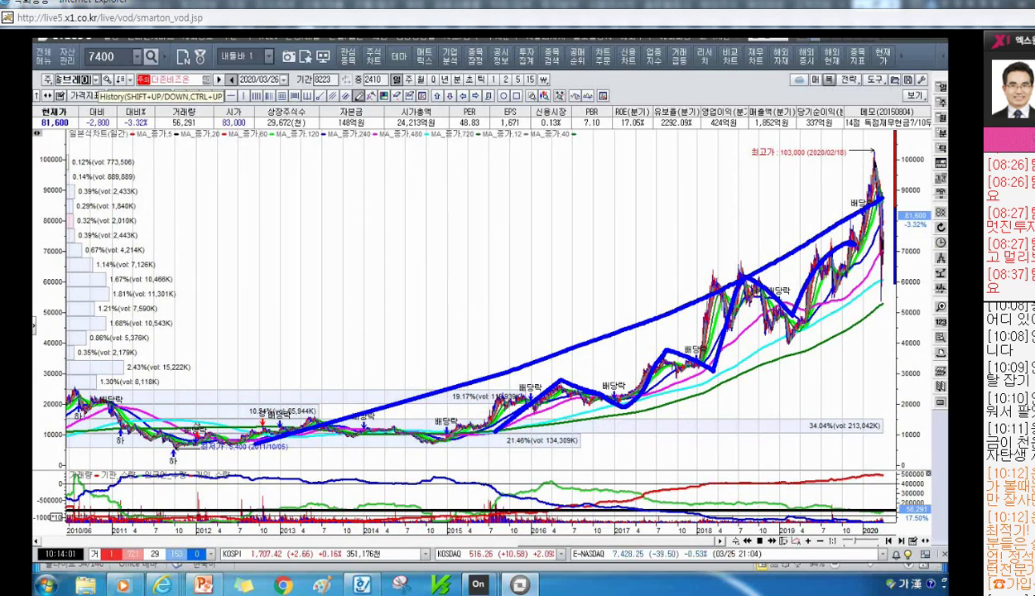
text(ㄴ)
key(Return)
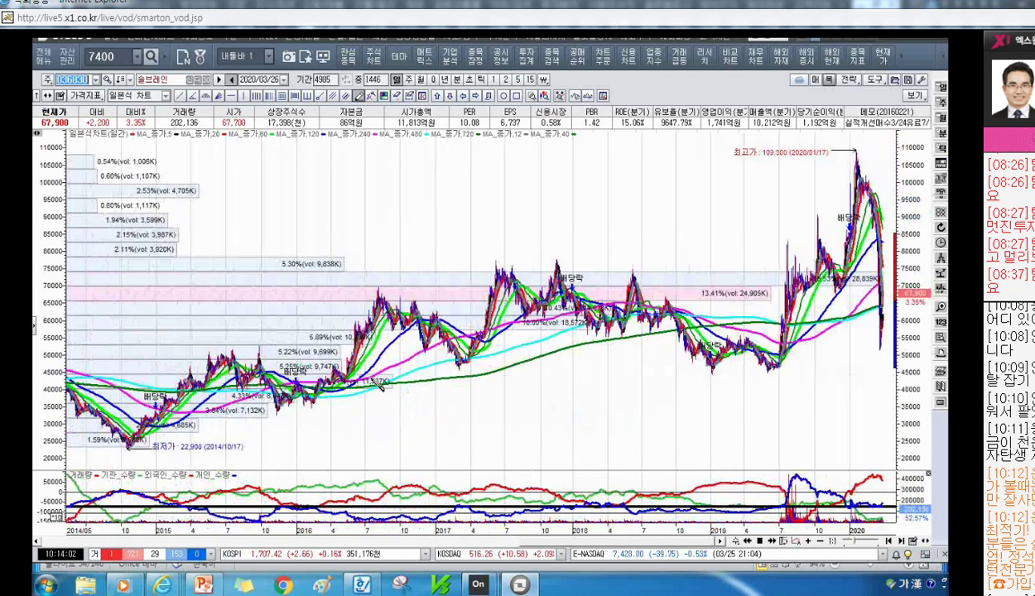
scroll(712, 278, down, 3)
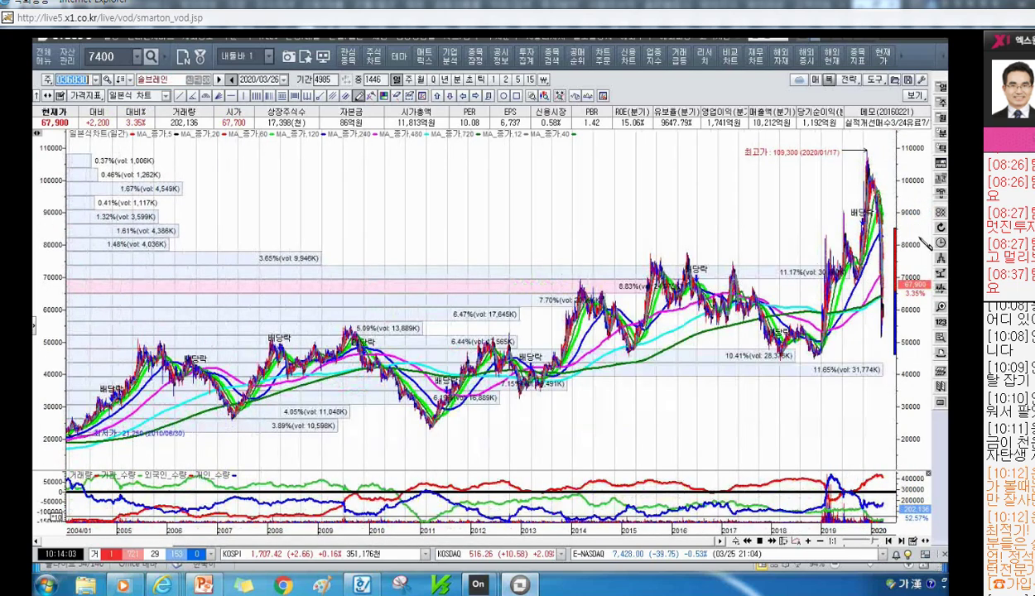
scroll(926, 241, down, 2)
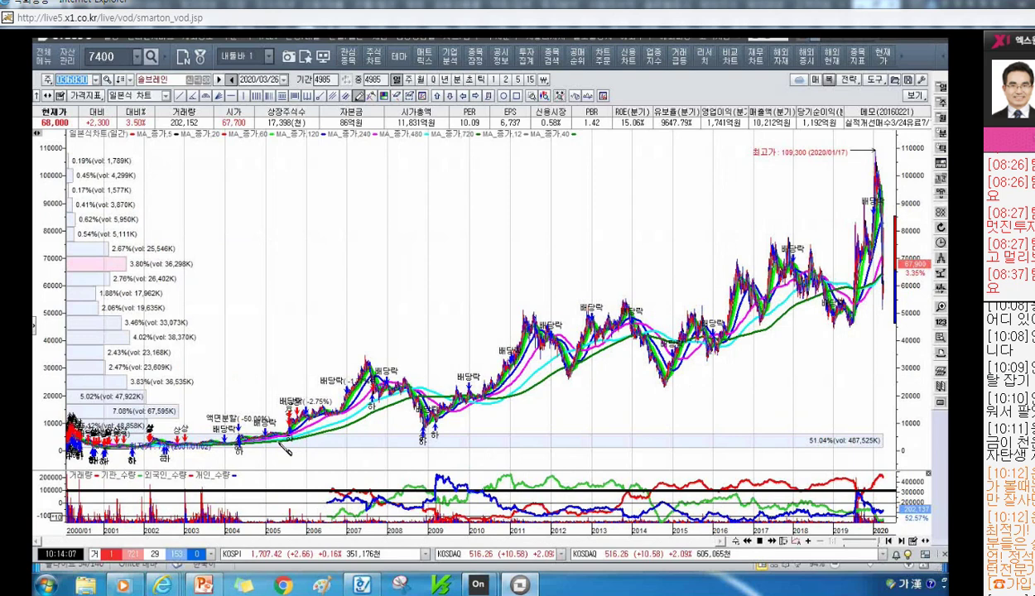
Draw a long rising trend line along the 솔브레인 price from 2005 to 2020 and remove it again.
mouse_move(298, 439)
mouse_down()
mouse_move(385, 362)
mouse_move(892, 245)
mouse_up()
key(Delete)
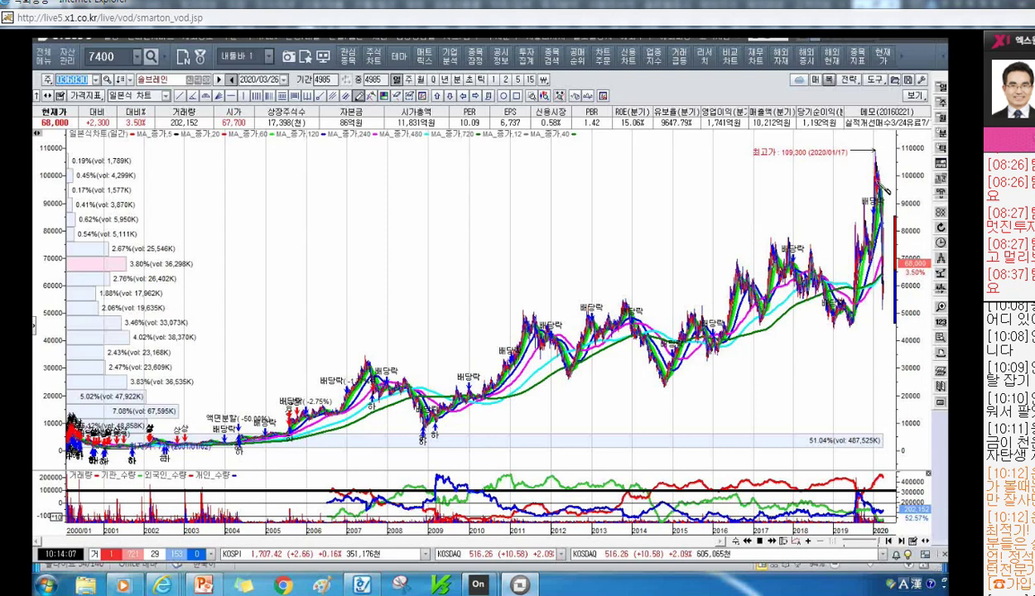
key(ctrl+z)
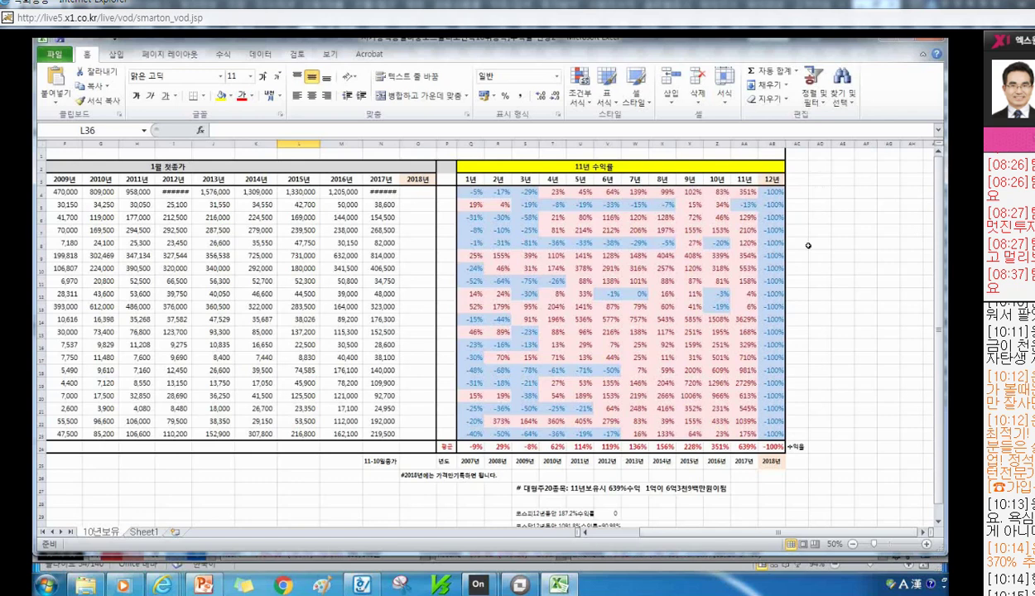
Leave the 11-year returns workbook and review the simulation balances and conditions on the 기본하는기업 sheet of the mid-cap workbook.
click(905, 38)
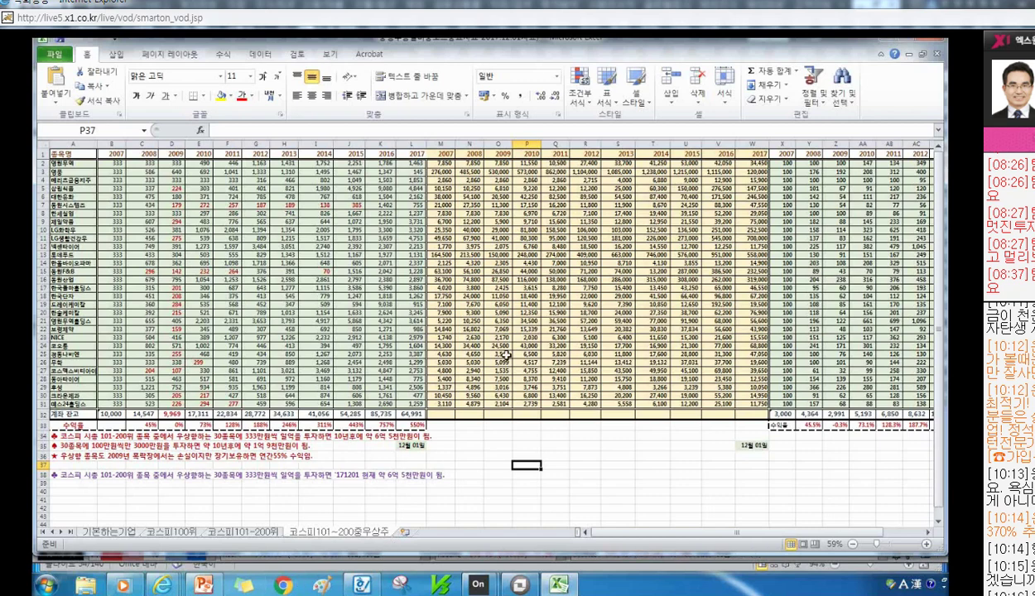
click(234, 253)
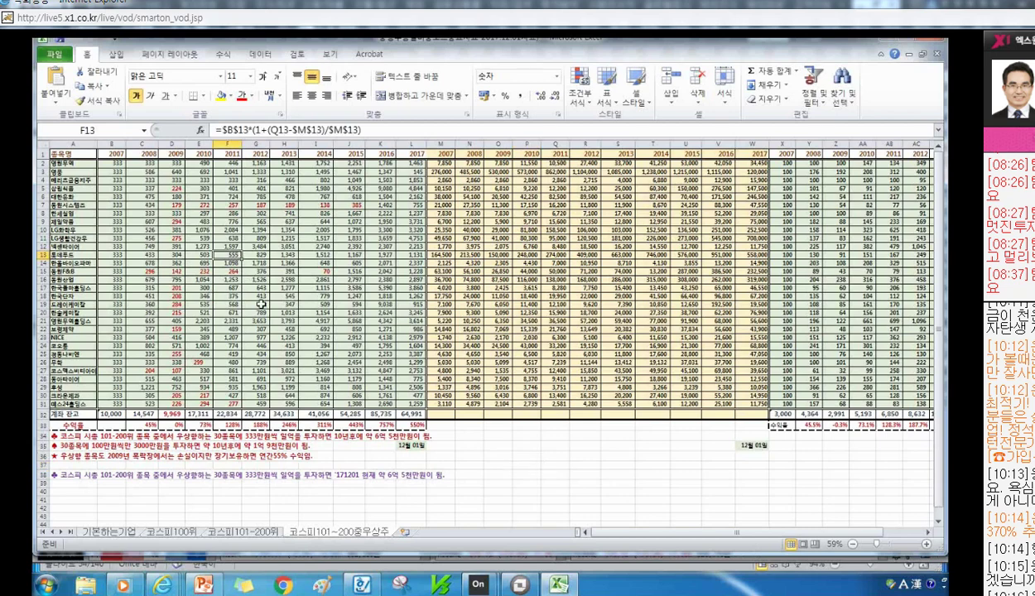
click(116, 534)
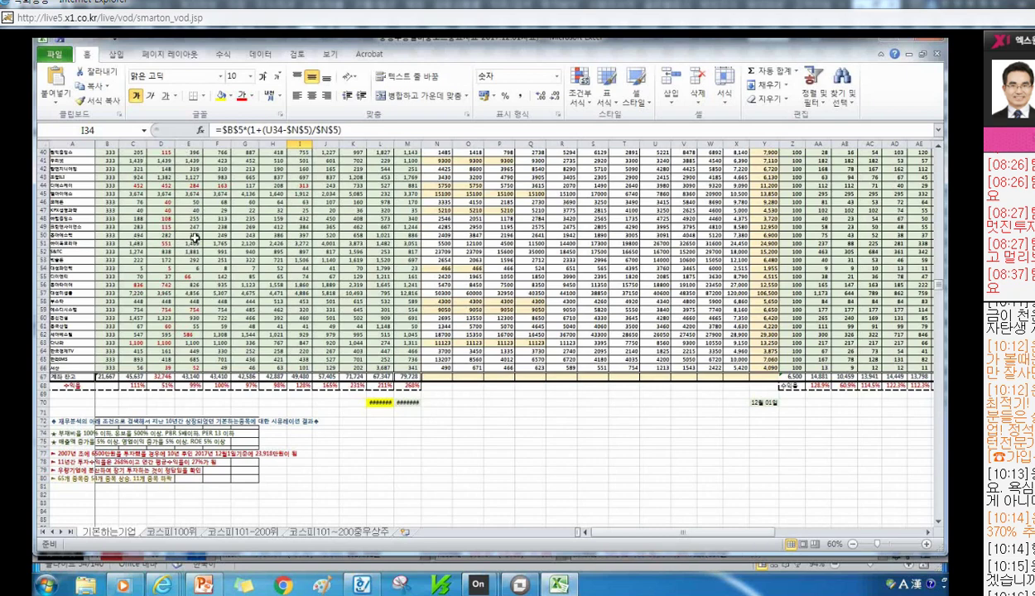
scroll(198, 232, up, 5)
scroll(135, 325, down, 2)
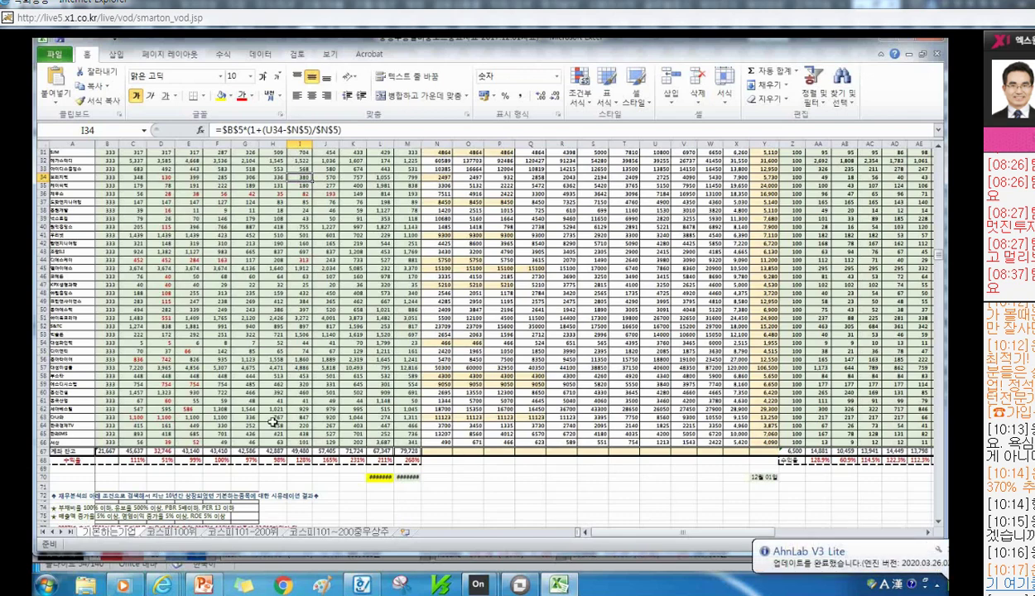
Review the yearly account balances and returns on the 코스피100위 and 코스피101-200위 sheets.
click(182, 531)
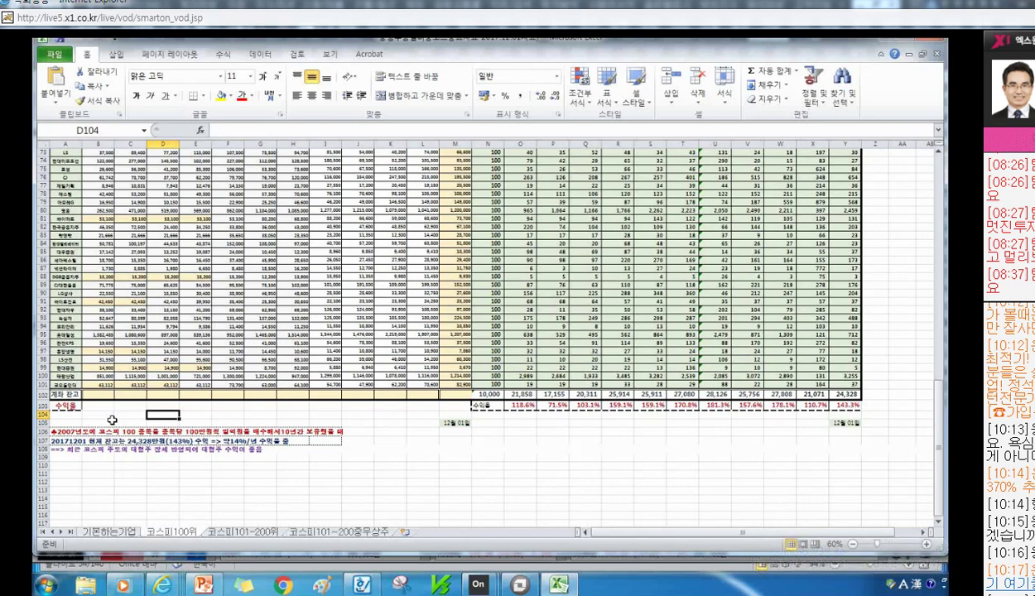
scroll(193, 307, up, 1)
scroll(215, 244, up, 5)
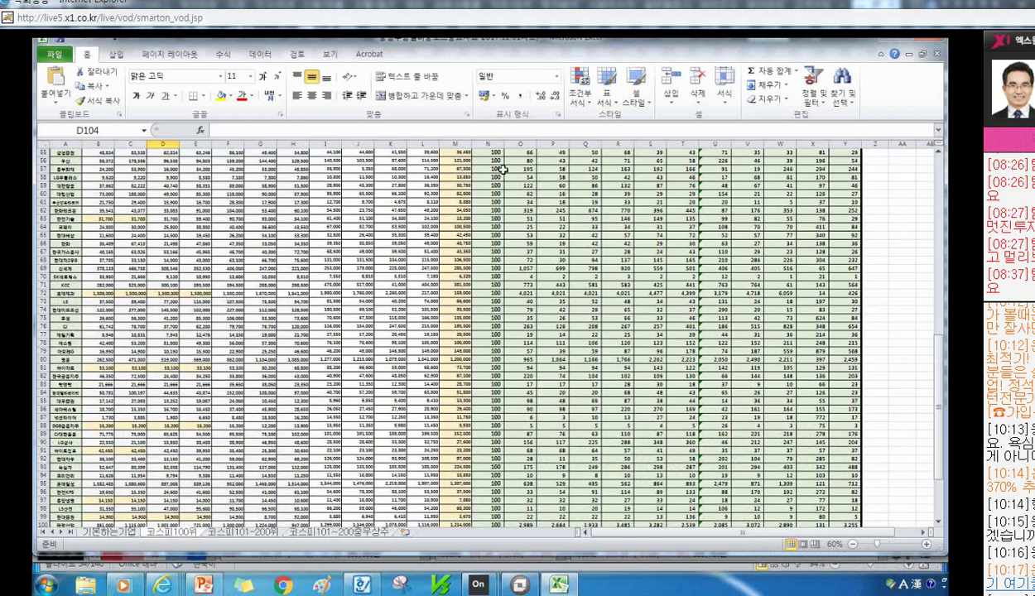
scroll(501, 173, down, 3)
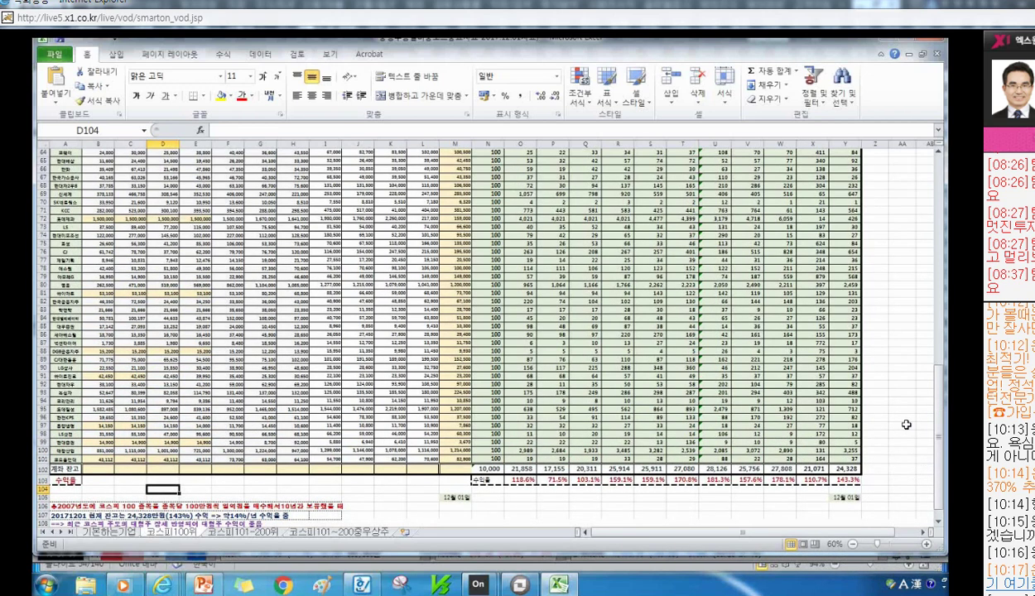
click(256, 536)
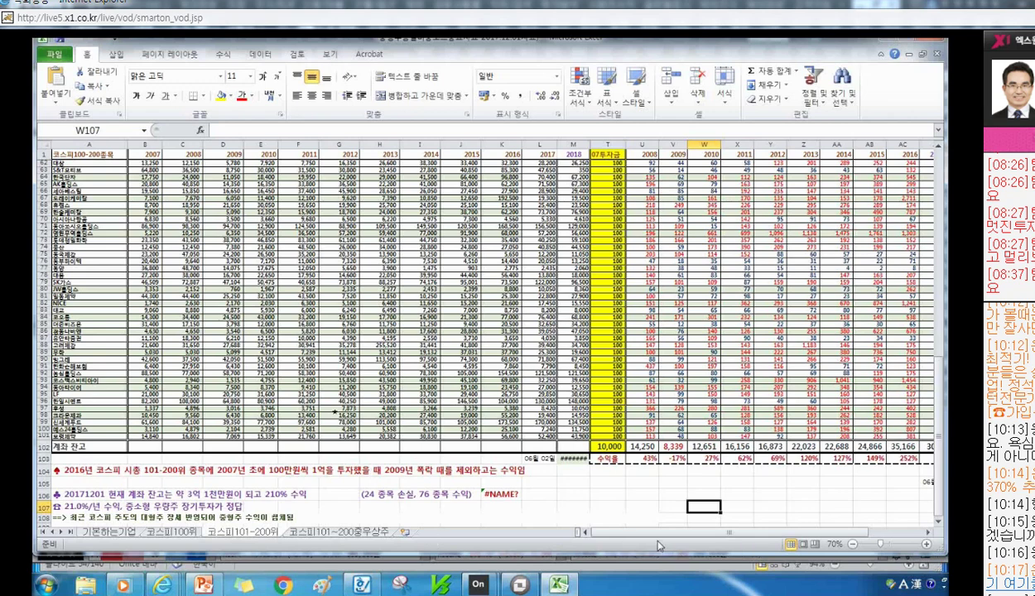
drag(647, 532, 687, 538)
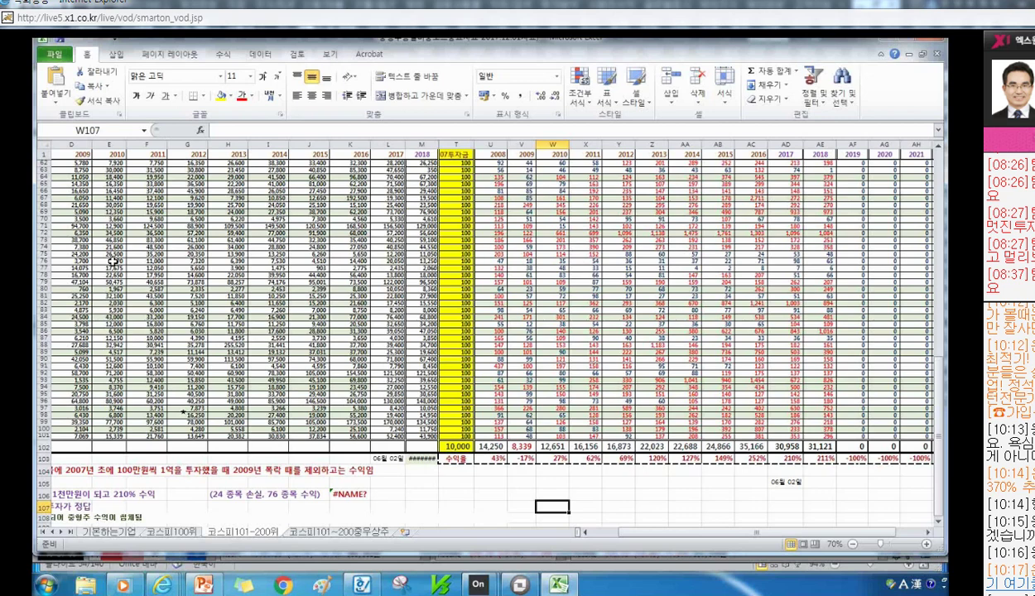
Return to the 코스피101~200중우상주 sheet and close the workbook, saving its changes.
click(324, 534)
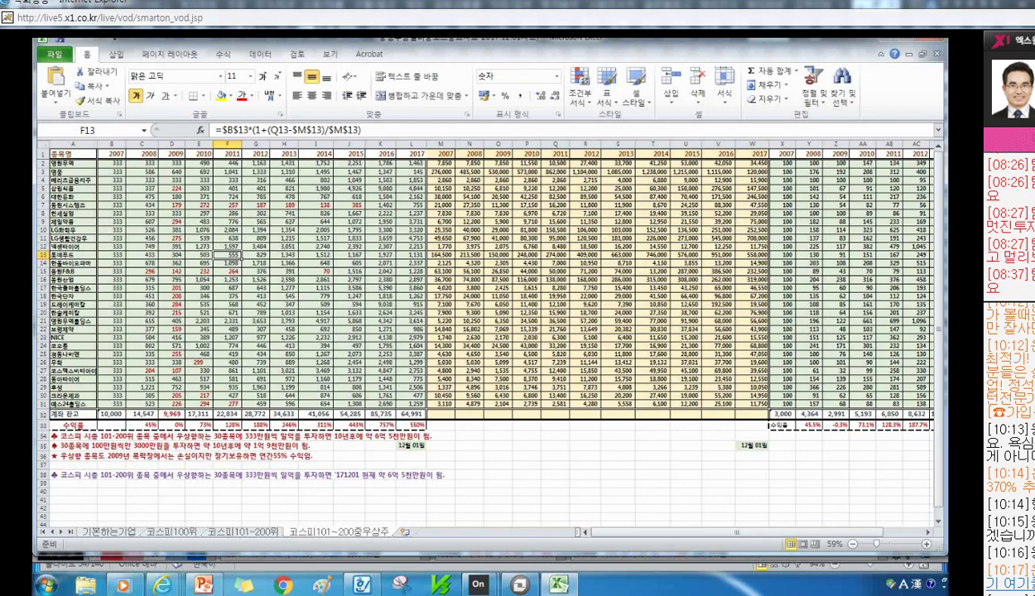
click(929, 45)
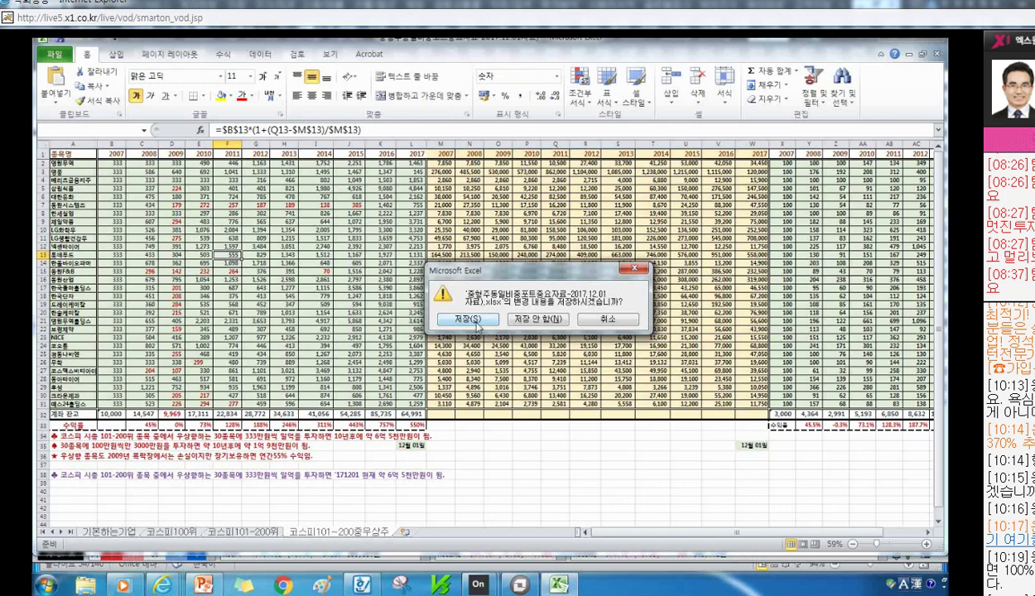
click(476, 325)
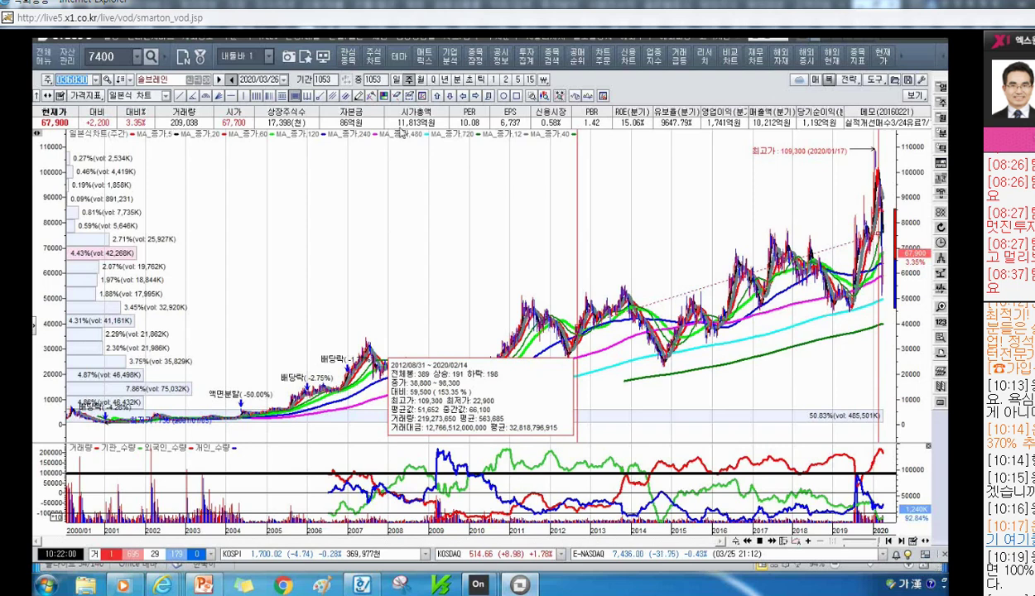
Mark the 2007 rise and the 2009 rebound on the weekly 솔브레인 chart with freehand pen strokes.
click(365, 94)
drag(346, 371, 362, 331)
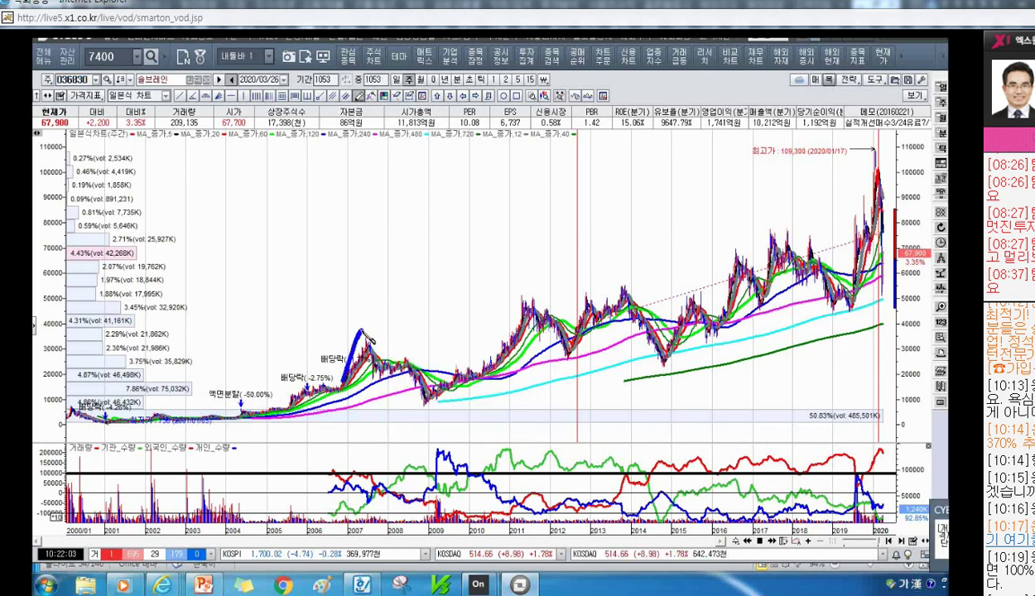
mouse_move(435, 395)
mouse_down()
mouse_move(470, 402)
mouse_move(450, 368)
mouse_move(432, 436)
mouse_up()
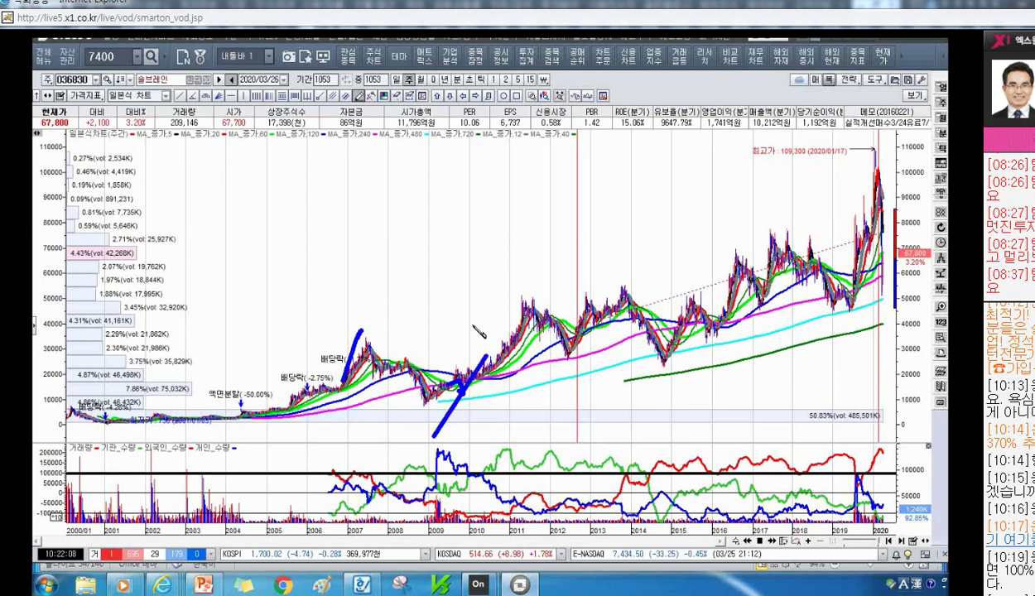
Sketch a long rising arc from 2005, a wave following the price swings and a rising curve to 2020 on the 솔브레인 chart.
mouse_move(284, 421)
mouse_down()
mouse_move(778, 152)
mouse_move(817, 147)
mouse_up()
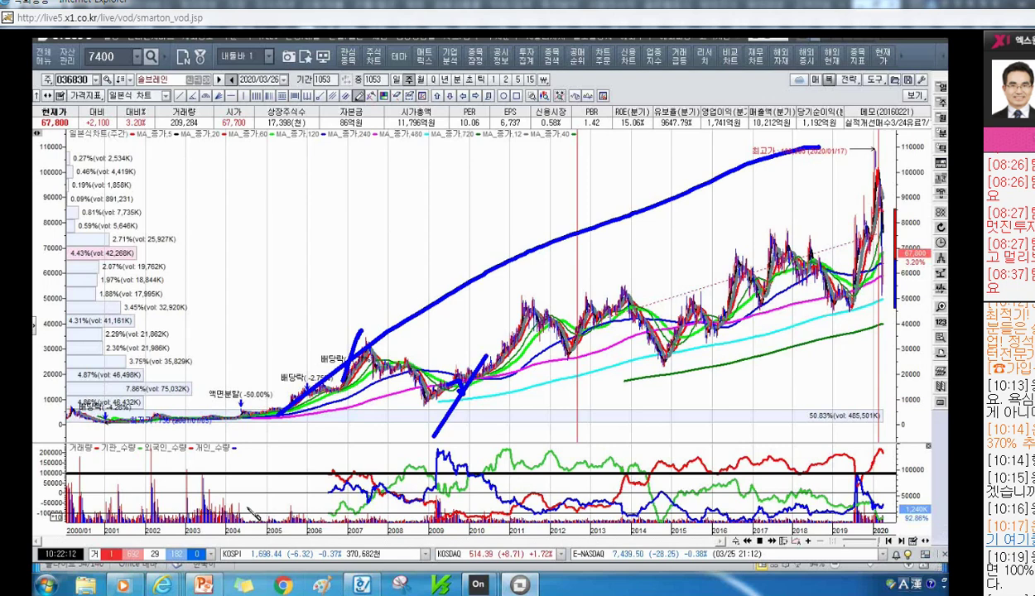
mouse_move(290, 391)
mouse_down()
mouse_move(668, 311)
mouse_move(867, 240)
mouse_up()
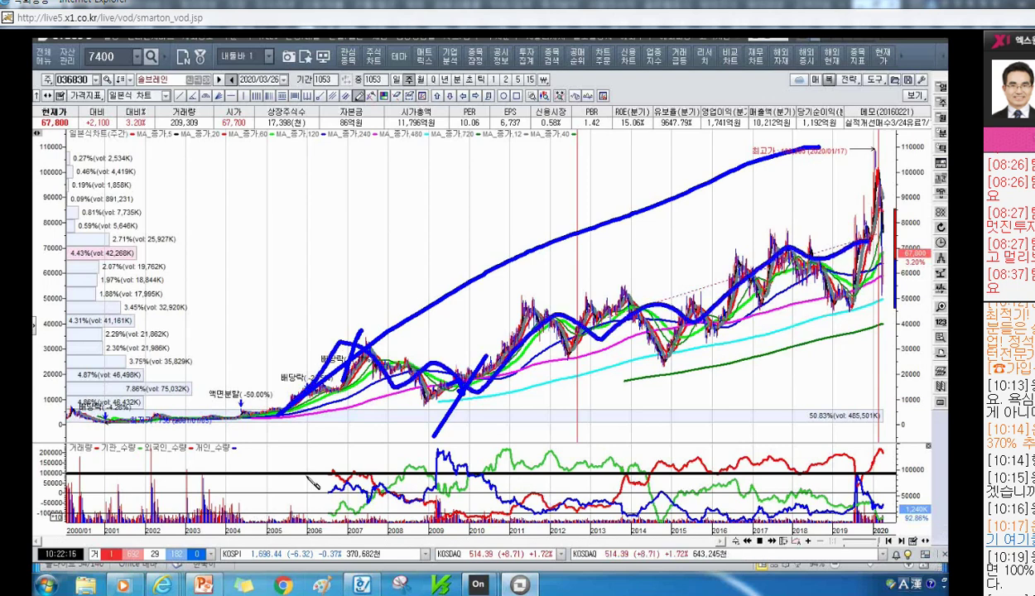
drag(339, 369, 884, 226)
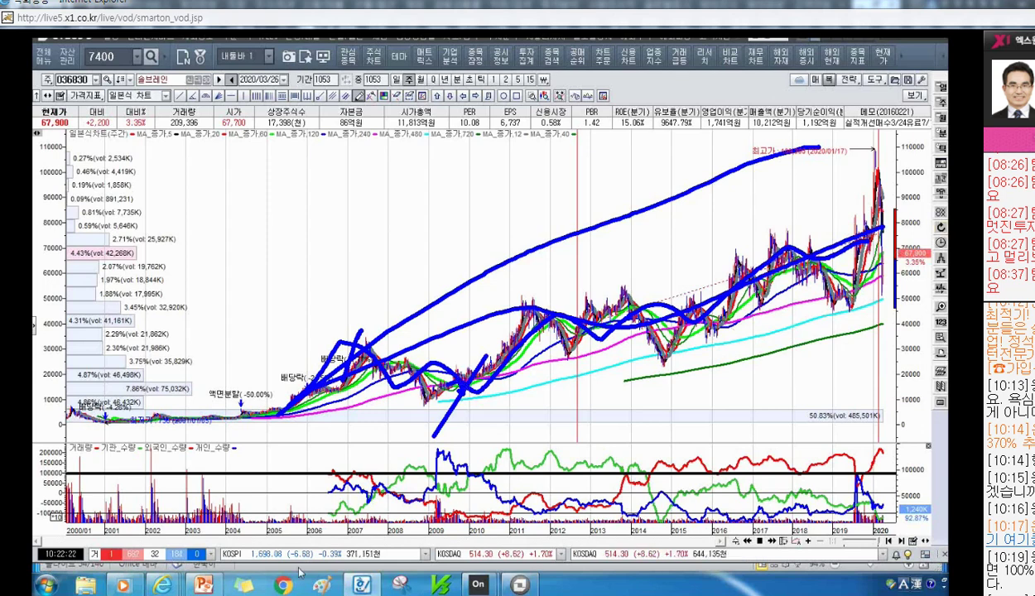
Switch to the PowerPoint lecture presentation.
click(201, 585)
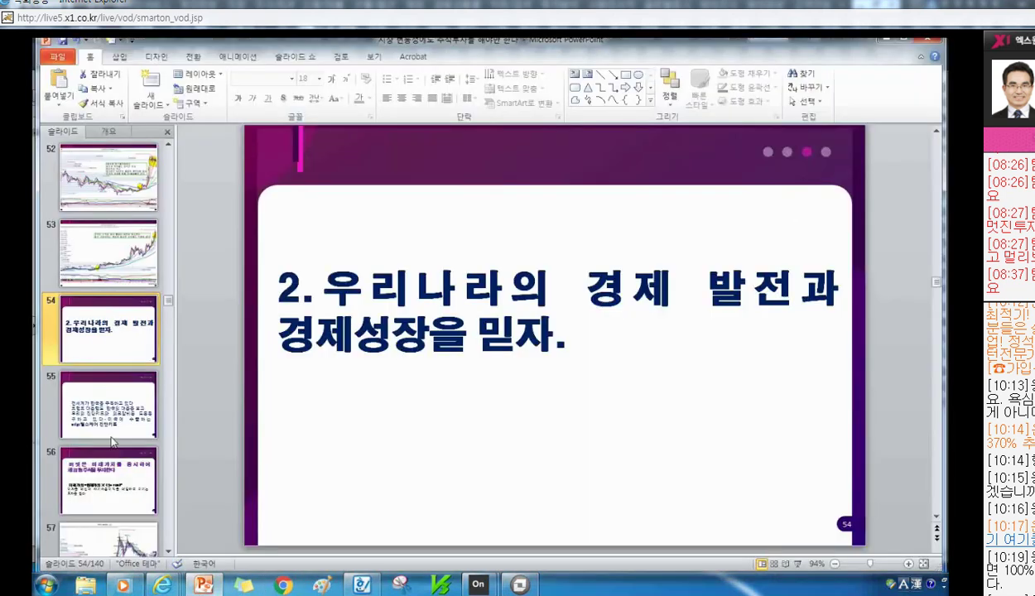